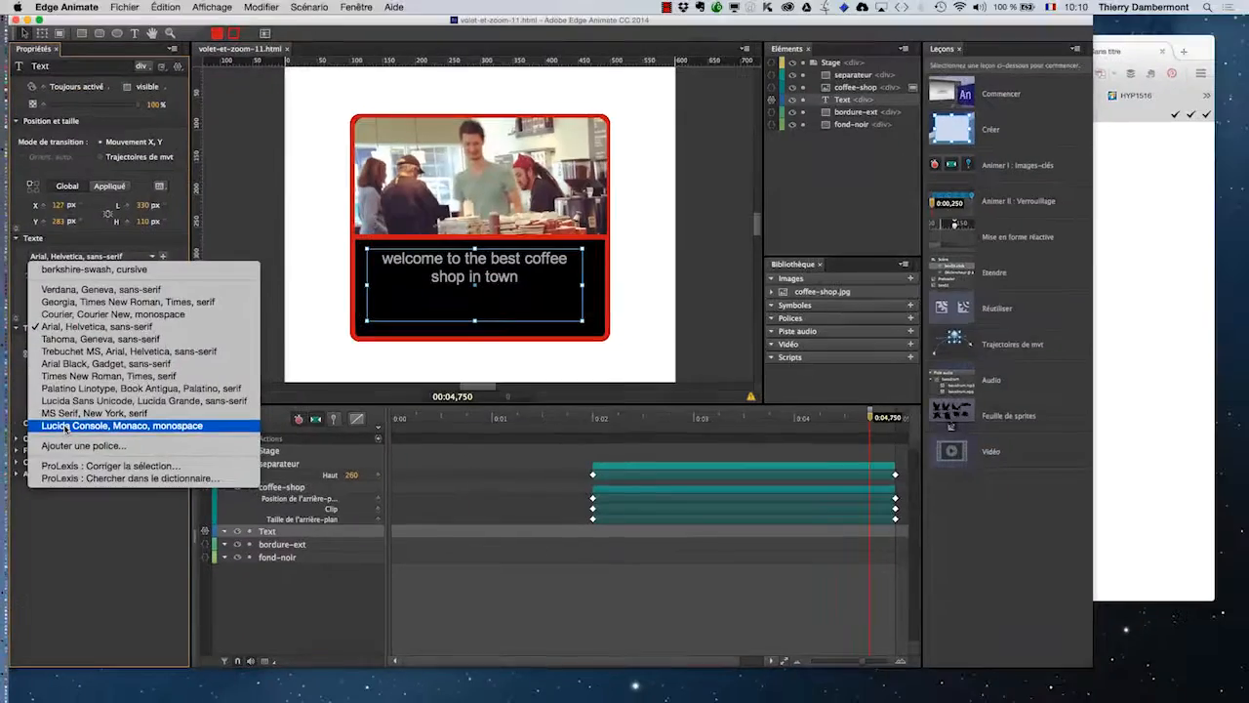
{"action": "left_click", "coordinate": [843, 338]}
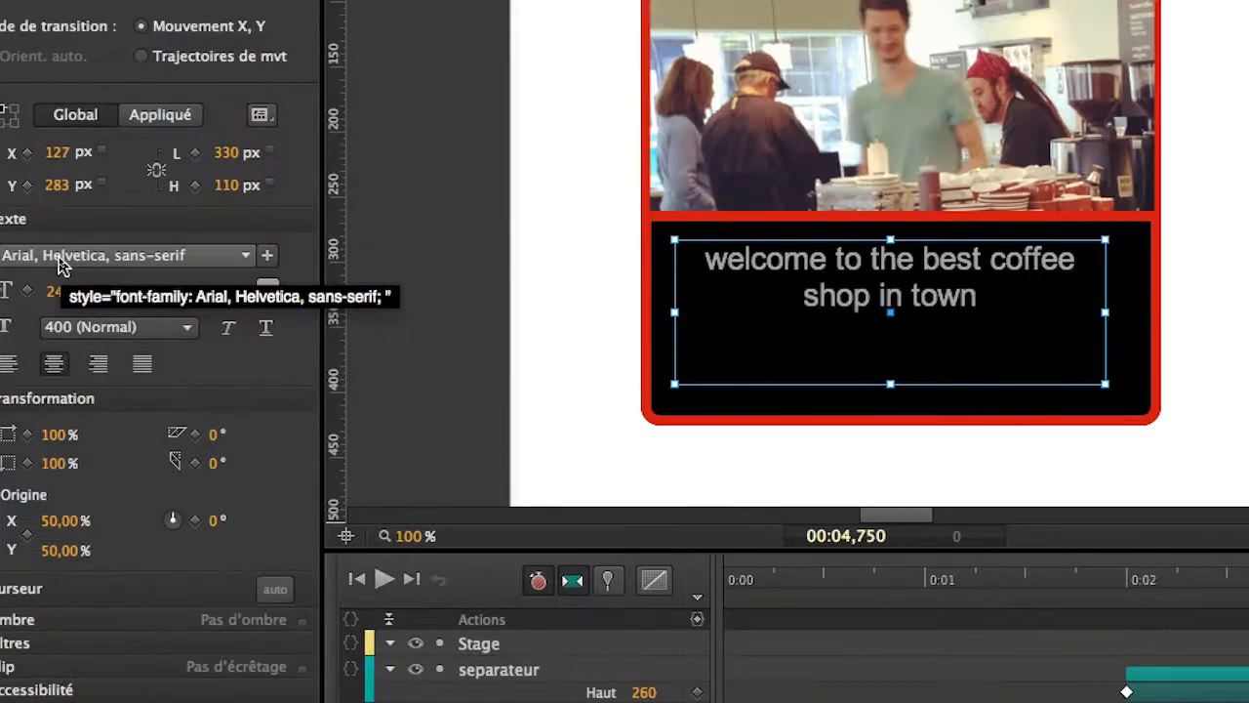
{"action": "left_click", "coordinate": [58, 258]}
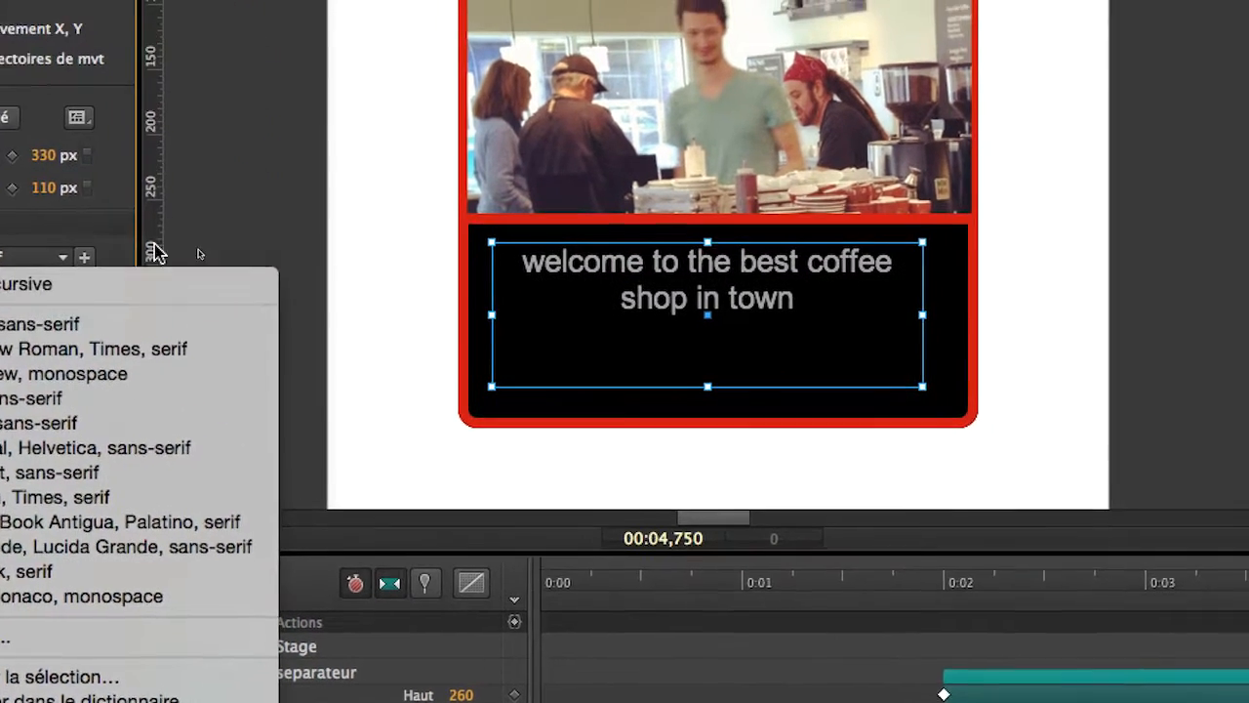
{"action": "left_click", "coordinate": [423, 164]}
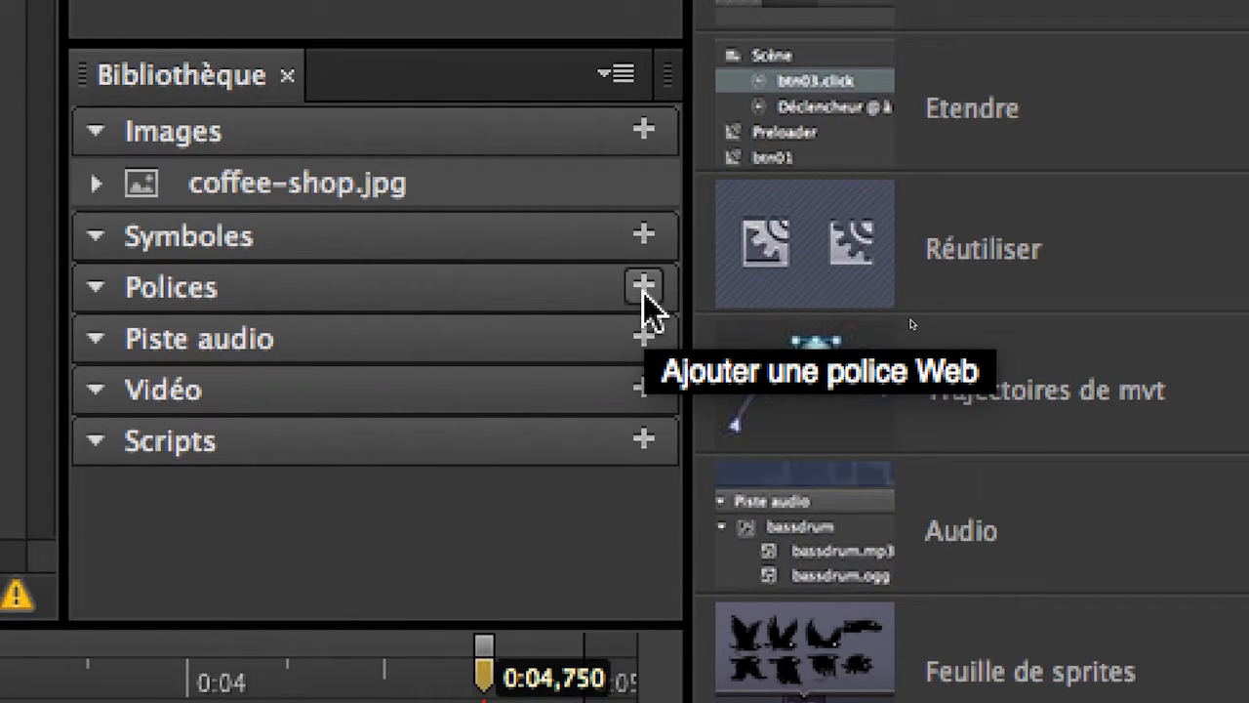
Add the Chelsea Market font from the Edge Web Fonts catalogue to the project's library.
{"action": "left_click", "coordinate": [643, 287]}
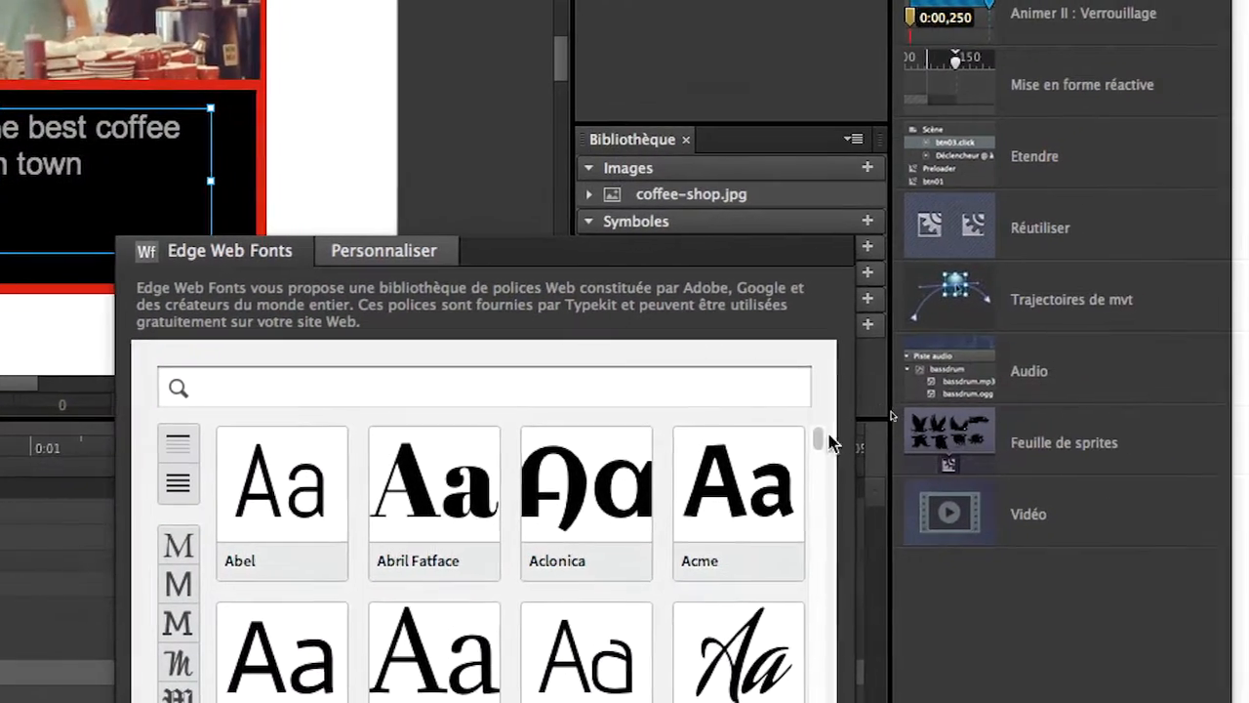
{"action": "left_click_drag", "start_coordinate": [828, 433], "coordinate": [828, 471]}
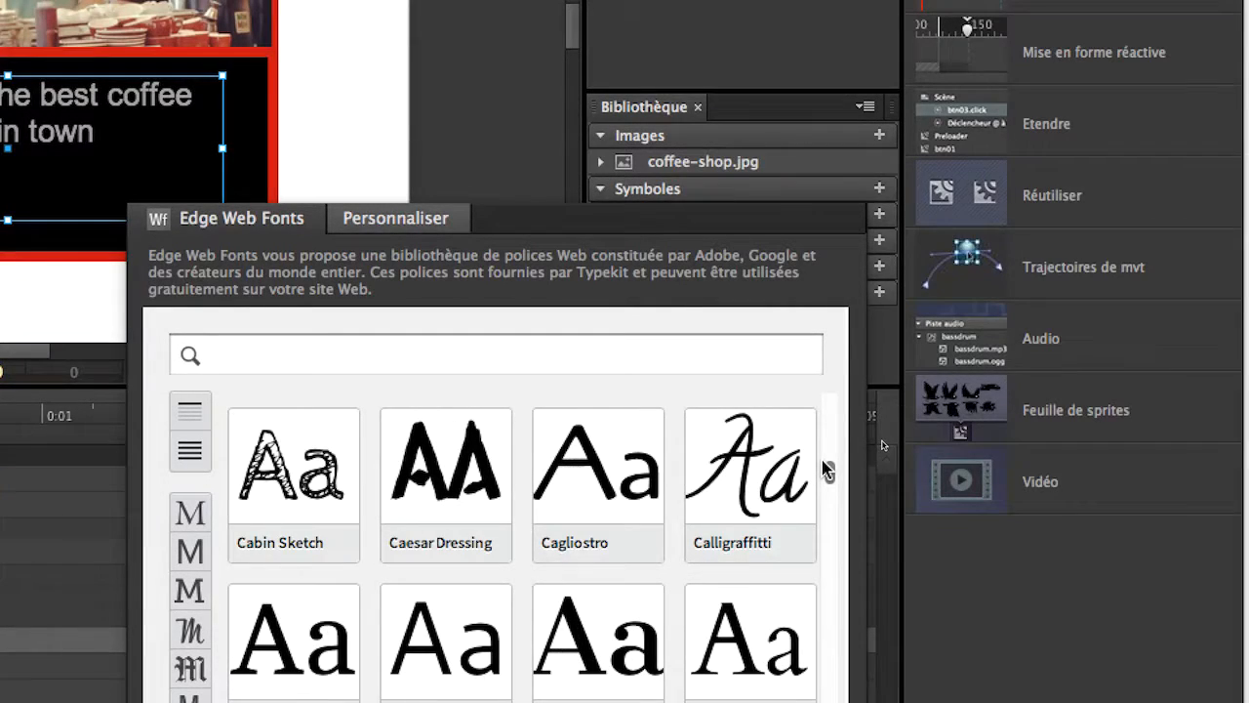
{"action": "scroll", "coordinate": [823, 470], "scroll_direction": "down", "scroll_amount": 3}
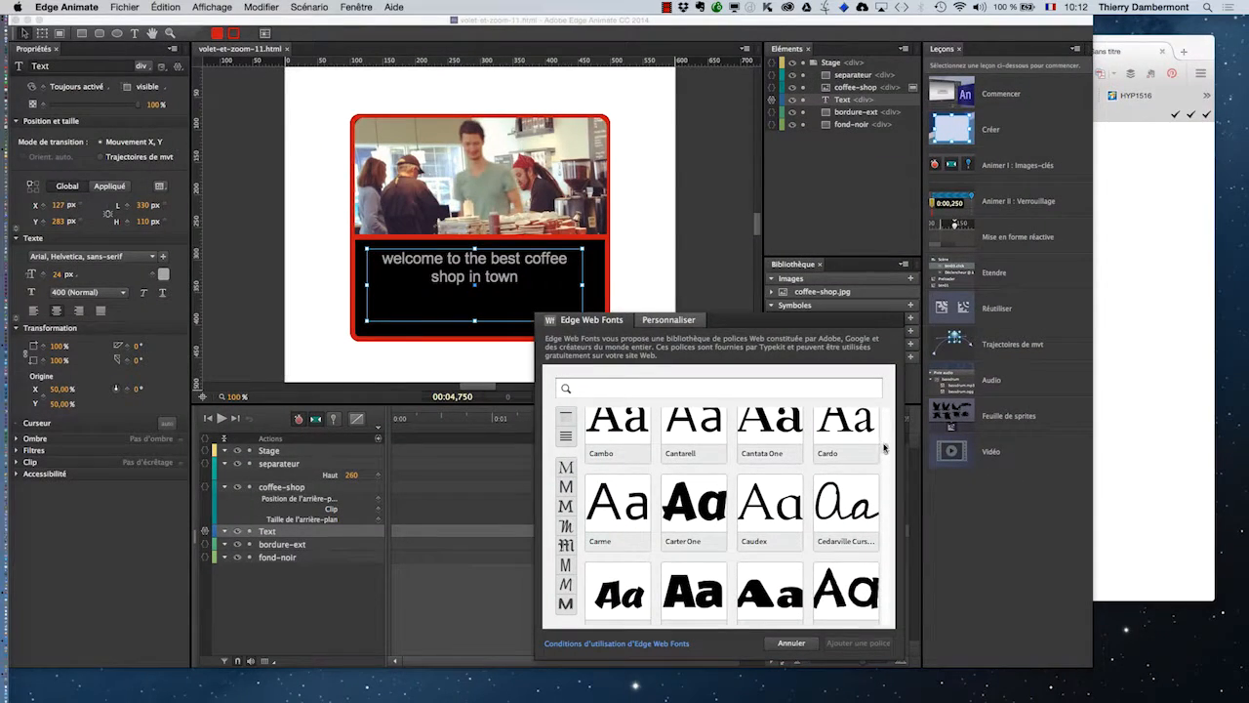
{"action": "scroll", "coordinate": [886, 450], "scroll_direction": "down", "scroll_amount": 1}
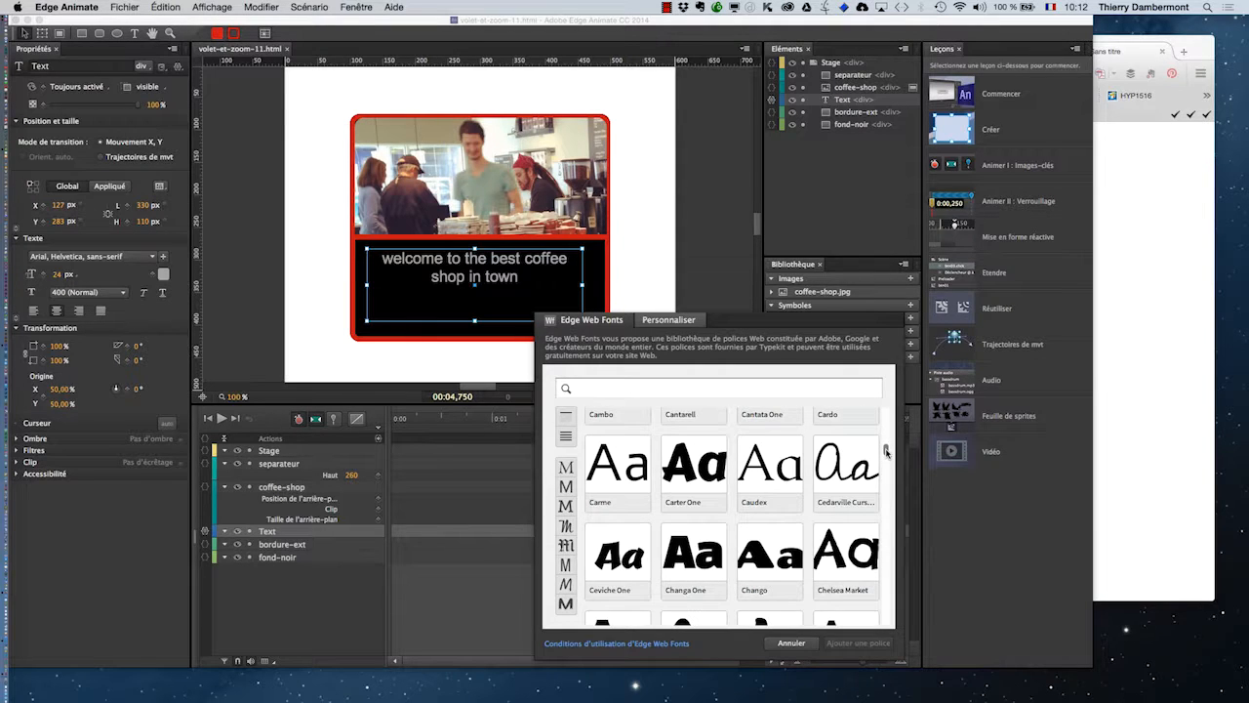
{"action": "scroll", "coordinate": [886, 452], "scroll_direction": "down", "scroll_amount": 3}
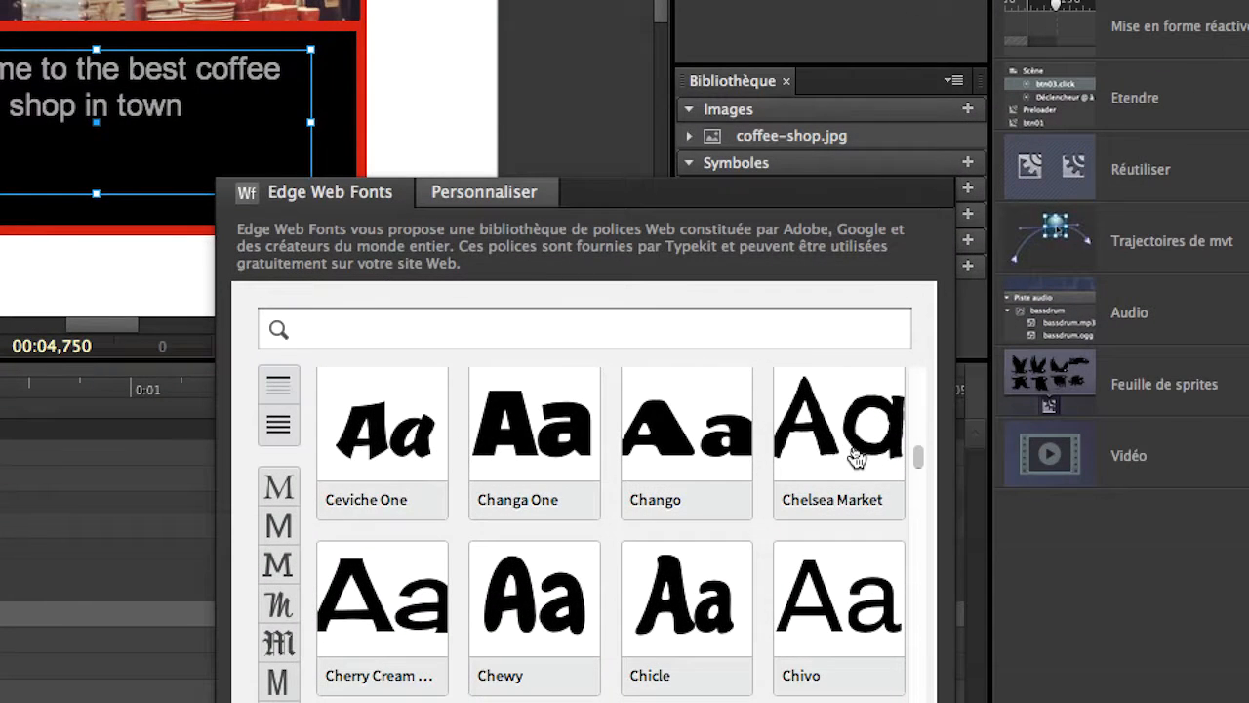
{"action": "left_click", "coordinate": [856, 459]}
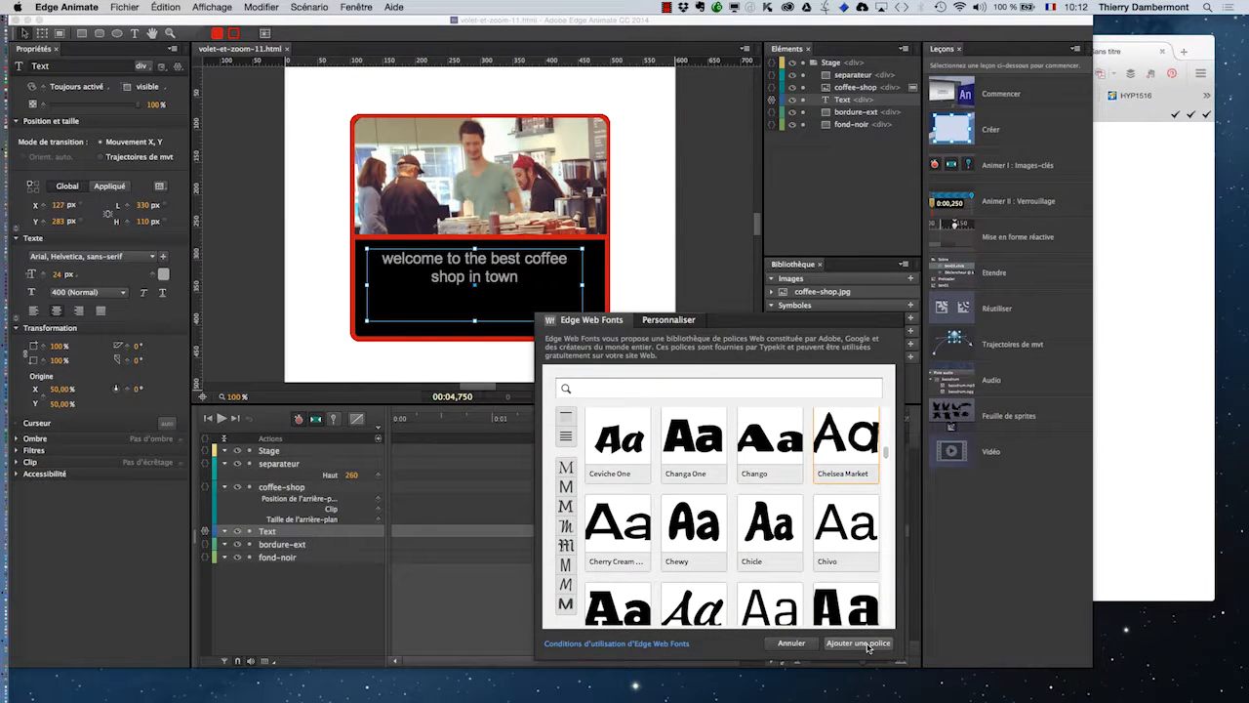
{"action": "left_click", "coordinate": [859, 643]}
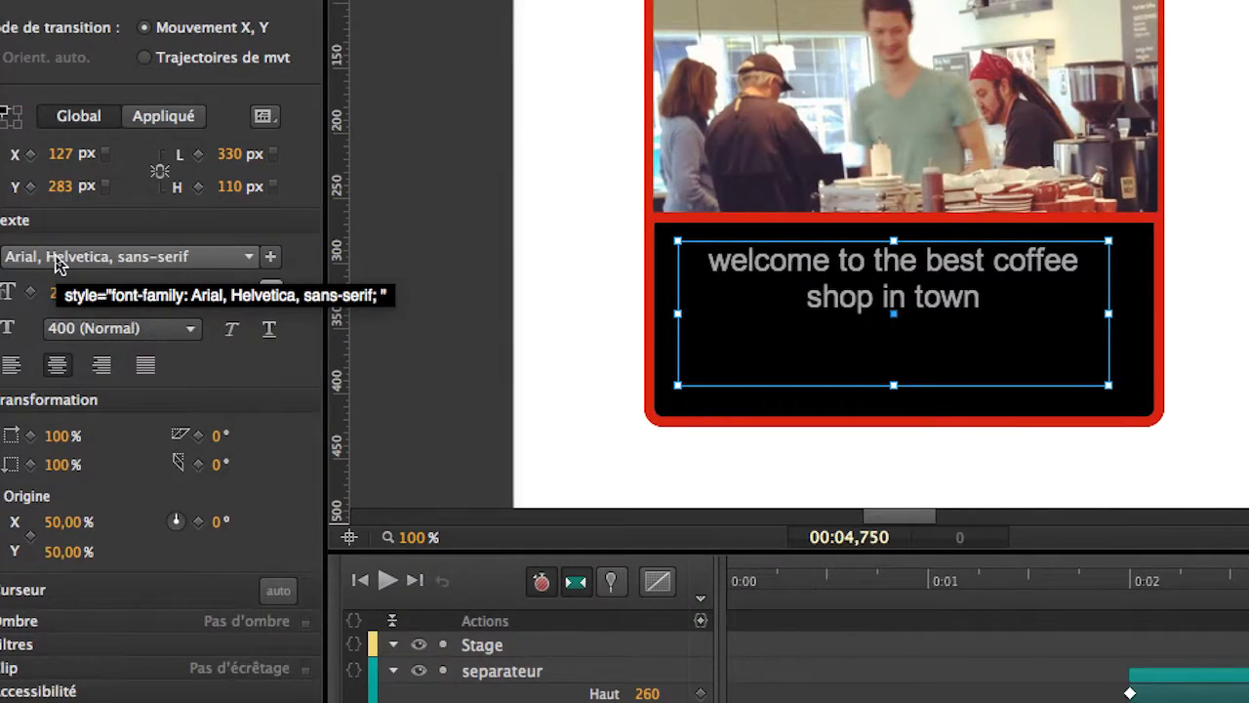
Apply the chelsea-market, sans-serif font to the welcome text and set its size to 29 px.
{"action": "left_click", "coordinate": [9, 258]}
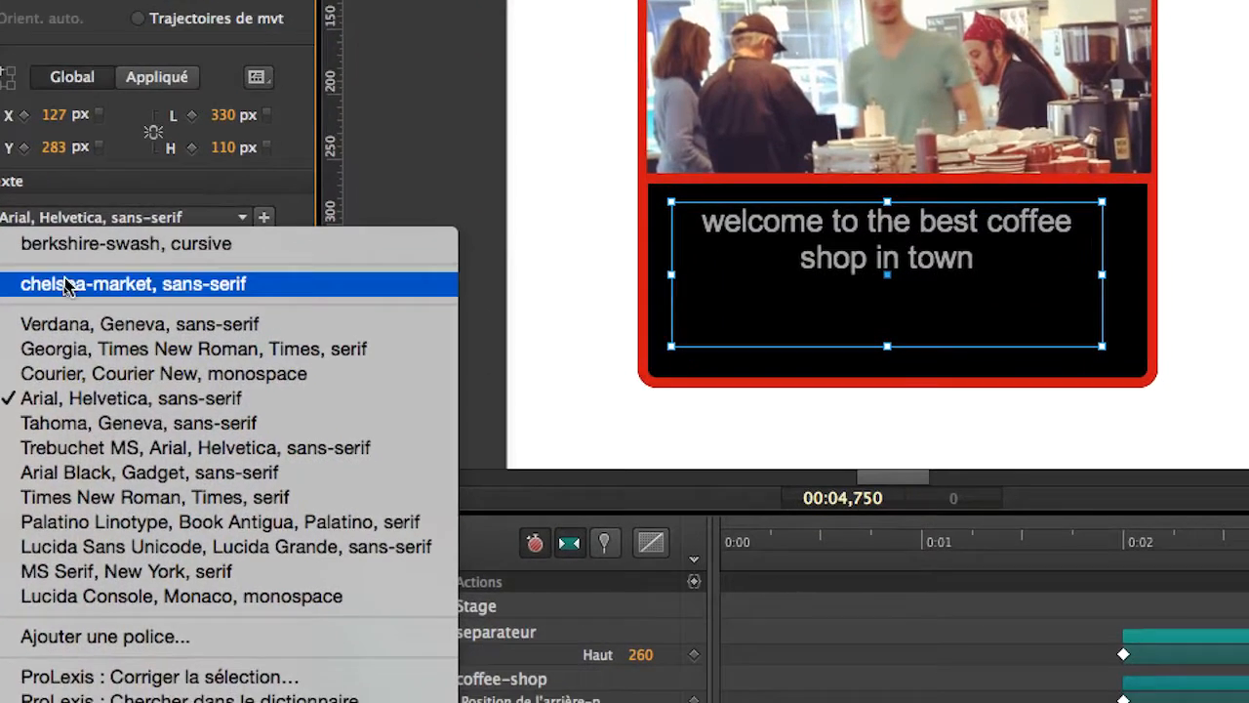
{"action": "left_click", "coordinate": [64, 284]}
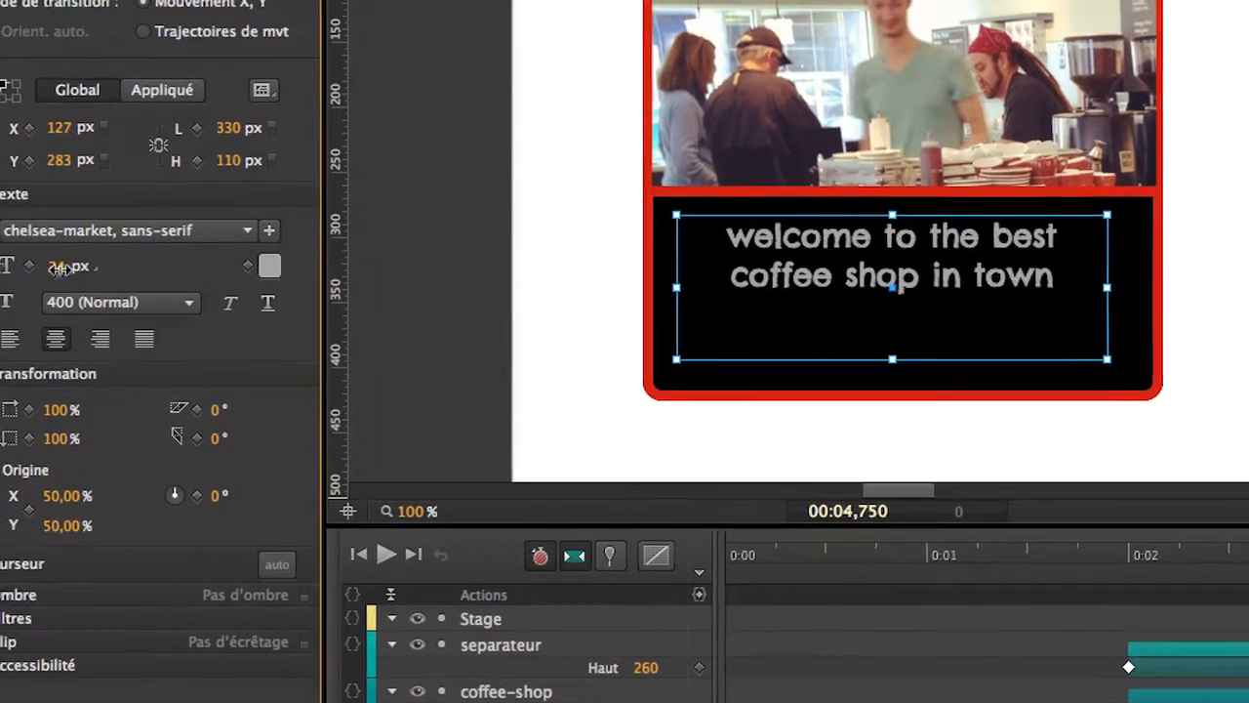
{"action": "mouse_move", "coordinate": [58, 270]}
{"action": "left_mouse_down"}
{"action": "mouse_move", "coordinate": [78, 269]}
{"action": "mouse_move", "coordinate": [61, 269]}
{"action": "left_mouse_up"}
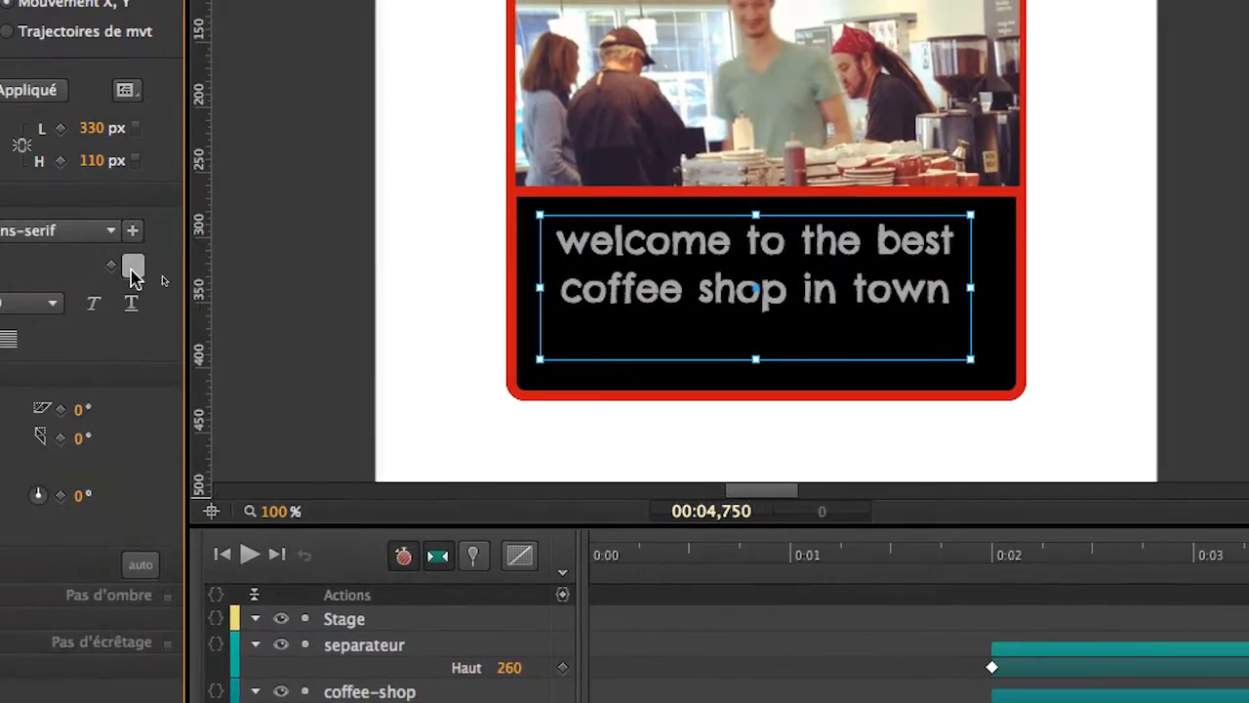
Change the welcome text's colour from grey to a medium blue and deselect the text.
{"action": "left_click", "coordinate": [134, 277]}
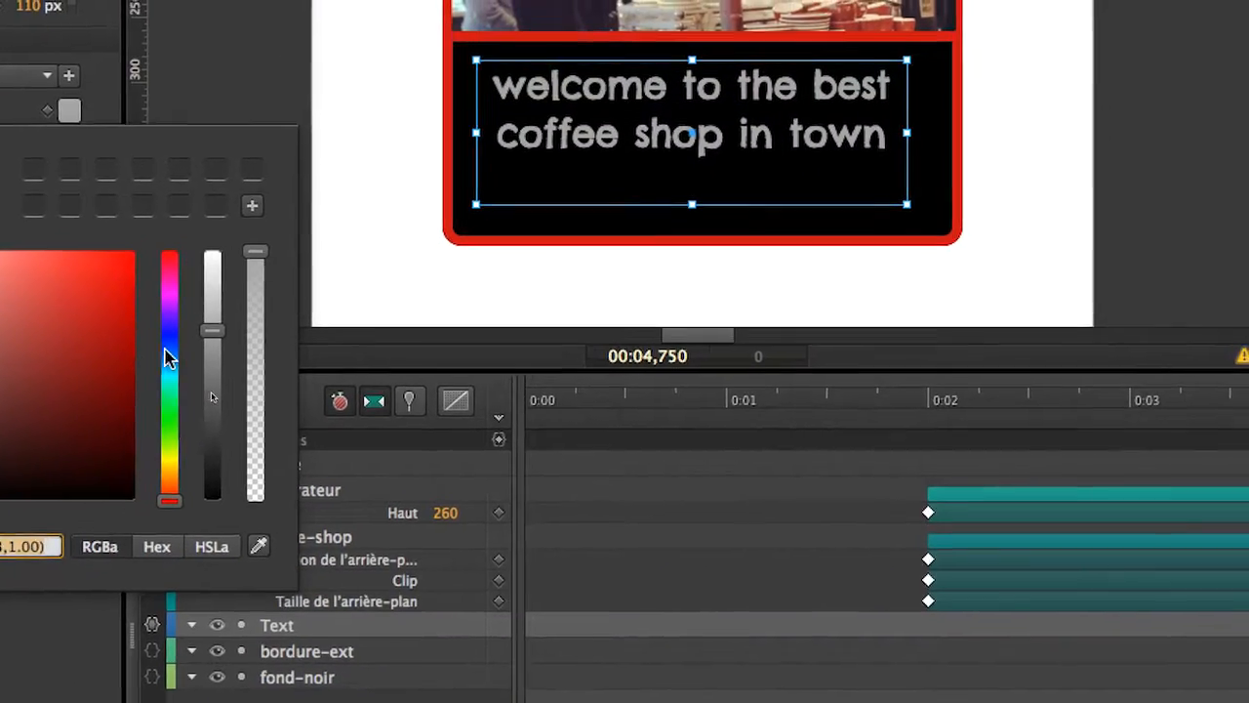
{"action": "left_click", "coordinate": [237, 504]}
{"action": "left_click_drag", "start_coordinate": [125, 318], "coordinate": [0, 281]}
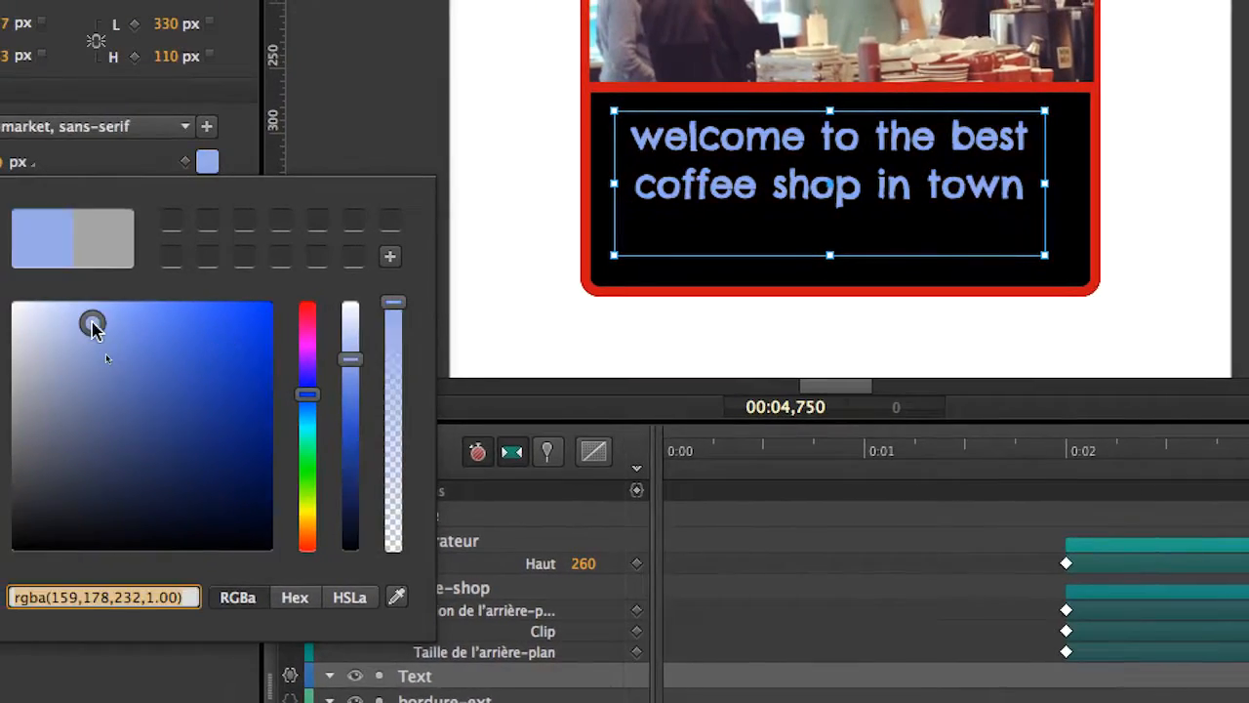
{"action": "left_click_drag", "start_coordinate": [105, 324], "coordinate": [127, 335]}
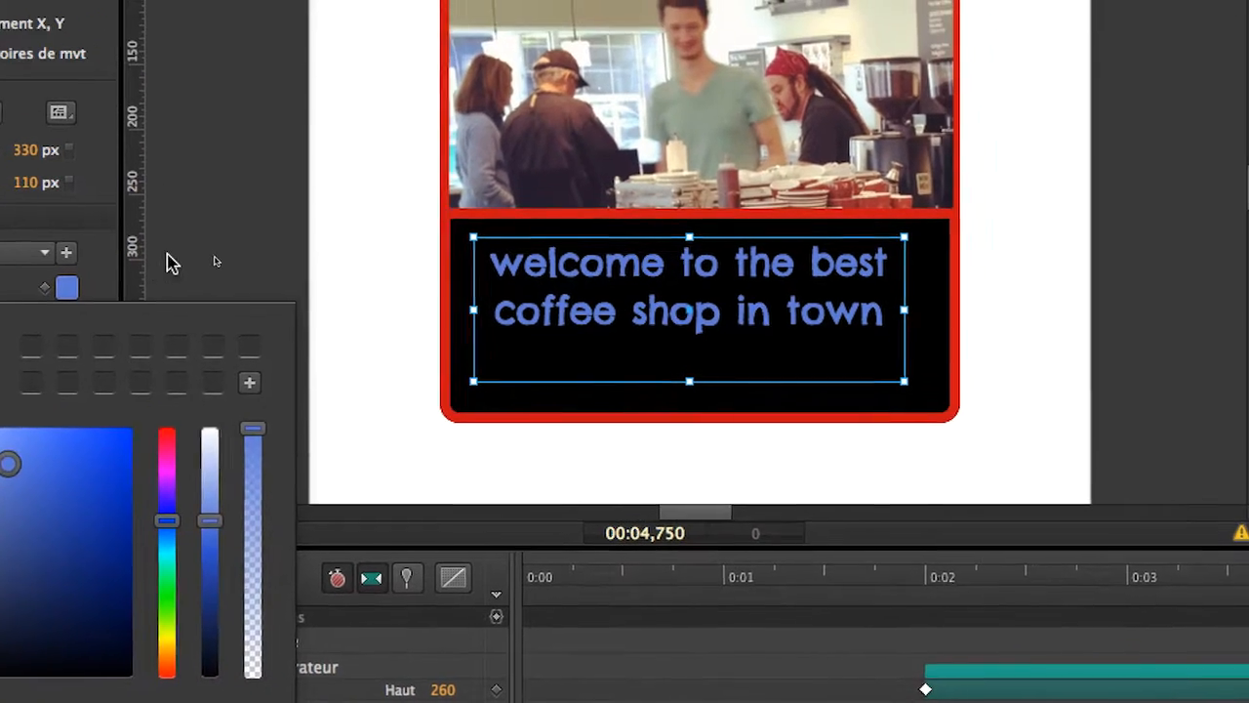
{"action": "left_click", "coordinate": [289, 122]}
{"action": "left_click", "coordinate": [171, 263]}
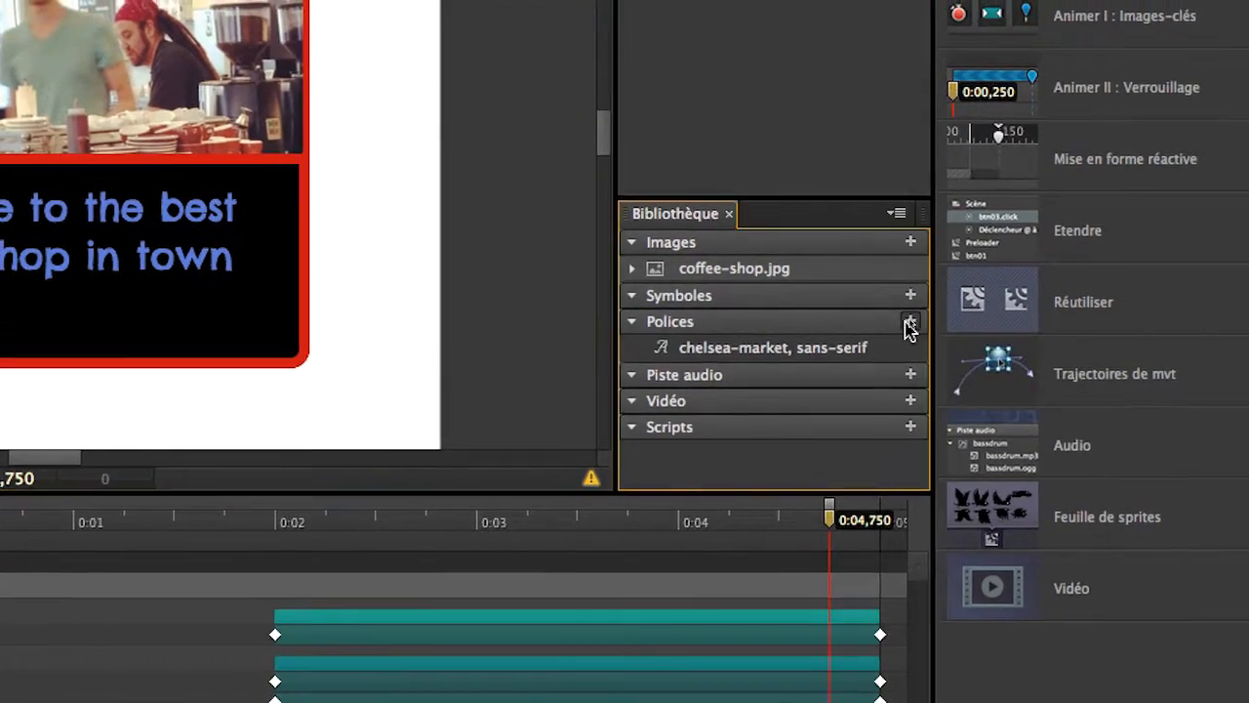
Browse the Edge Web Fonts catalogue for other typefaces, then close it without adding a font.
{"action": "left_click", "coordinate": [922, 307]}
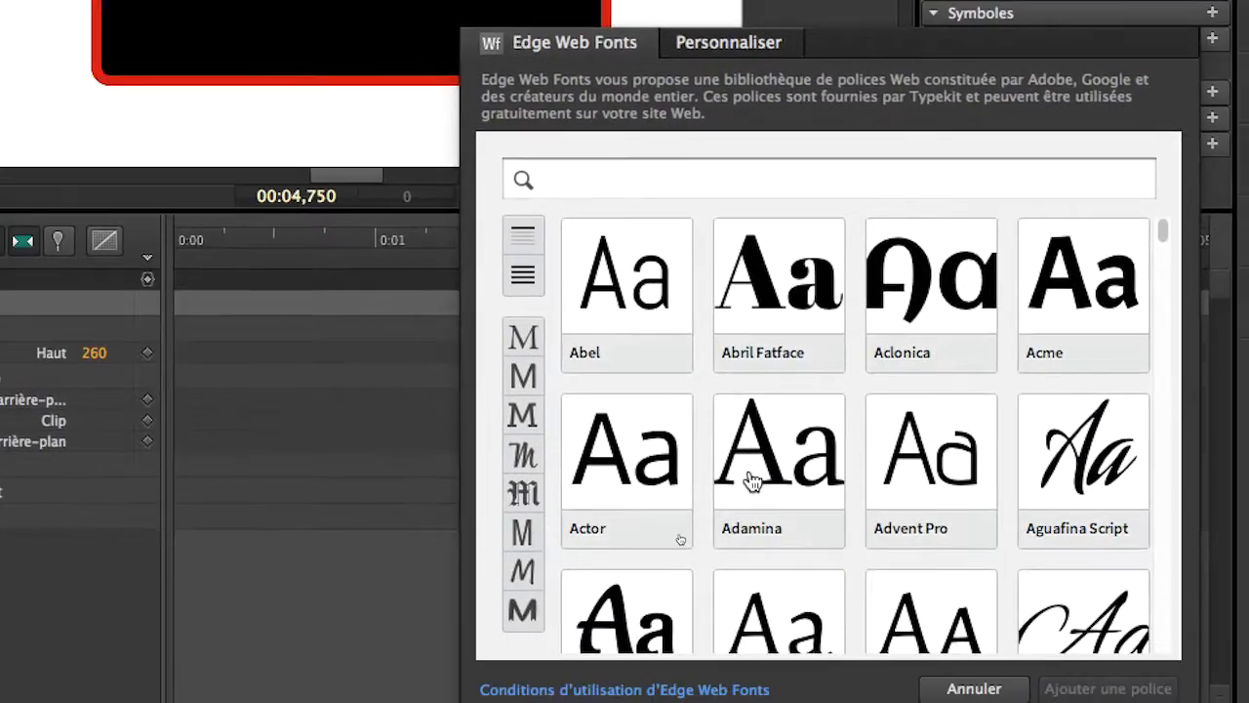
{"action": "scroll", "coordinate": [798, 683], "scroll_direction": "down", "scroll_amount": 15}
{"action": "scroll", "coordinate": [751, 476], "scroll_direction": "down", "scroll_amount": 20}
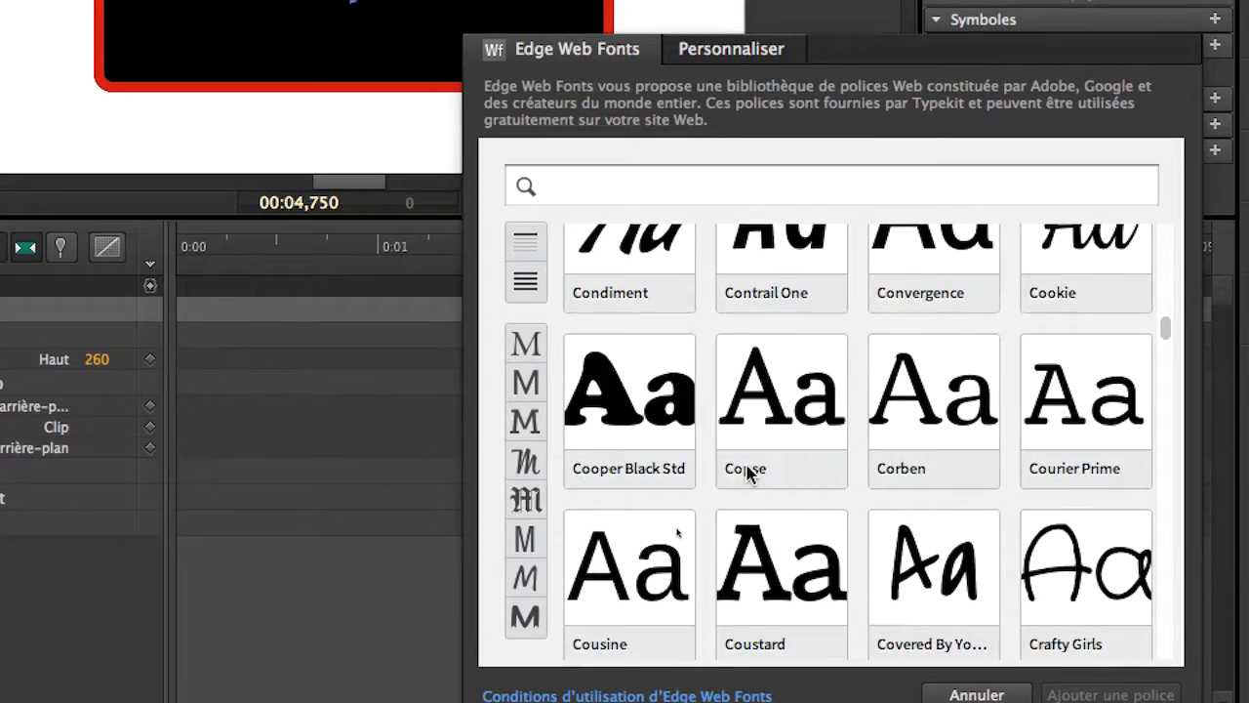
{"action": "scroll", "coordinate": [750, 477], "scroll_direction": "down", "scroll_amount": 20}
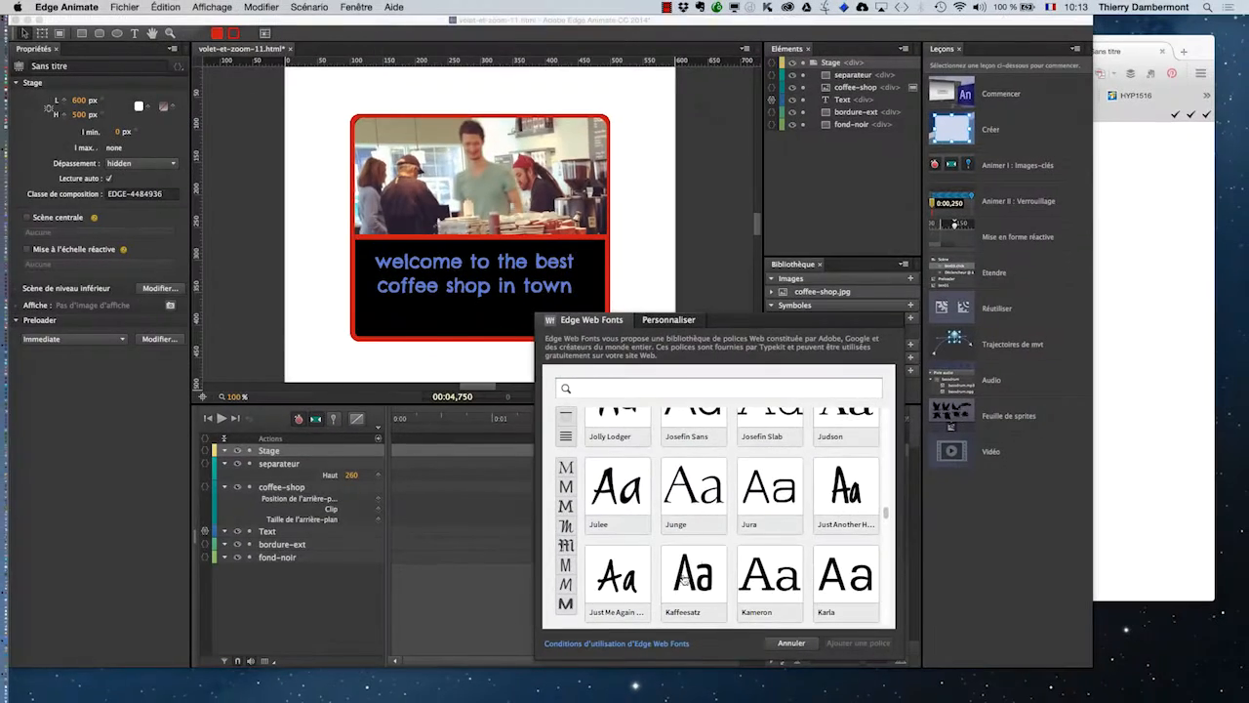
{"action": "left_click", "coordinate": [255, 342]}
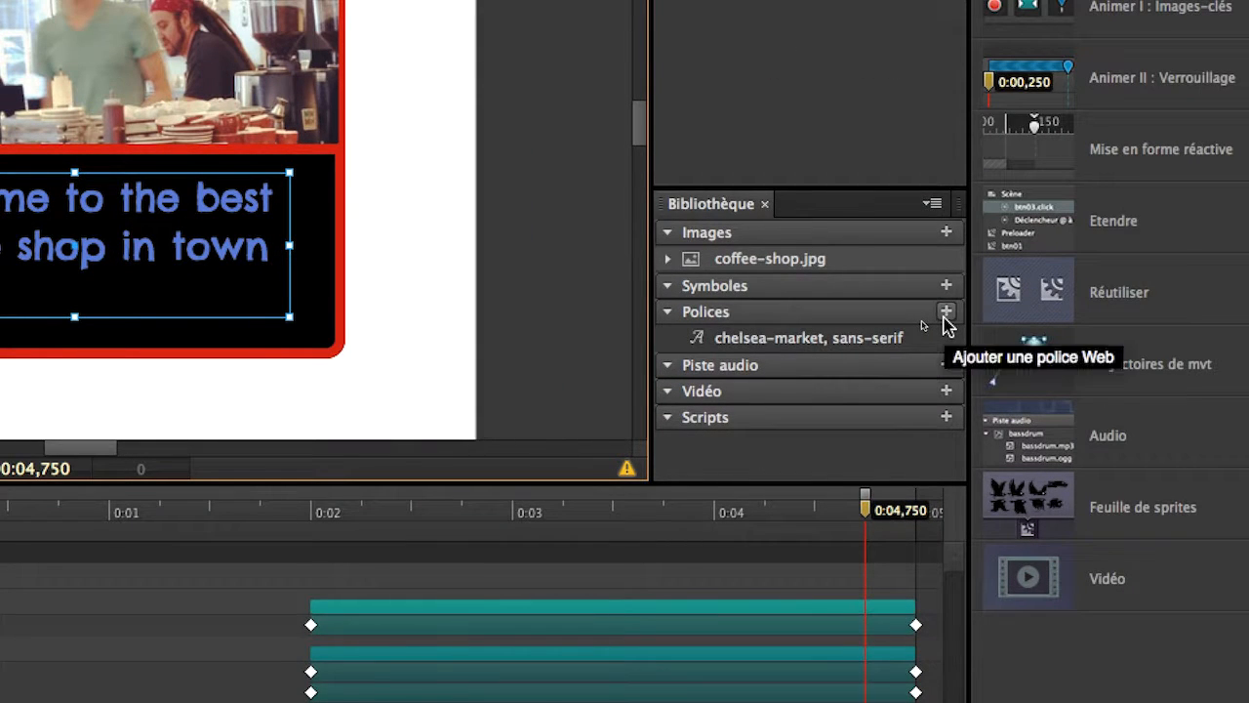
Open the custom web font form and examine its embed code and fallback font list fields.
{"action": "left_click", "coordinate": [944, 315]}
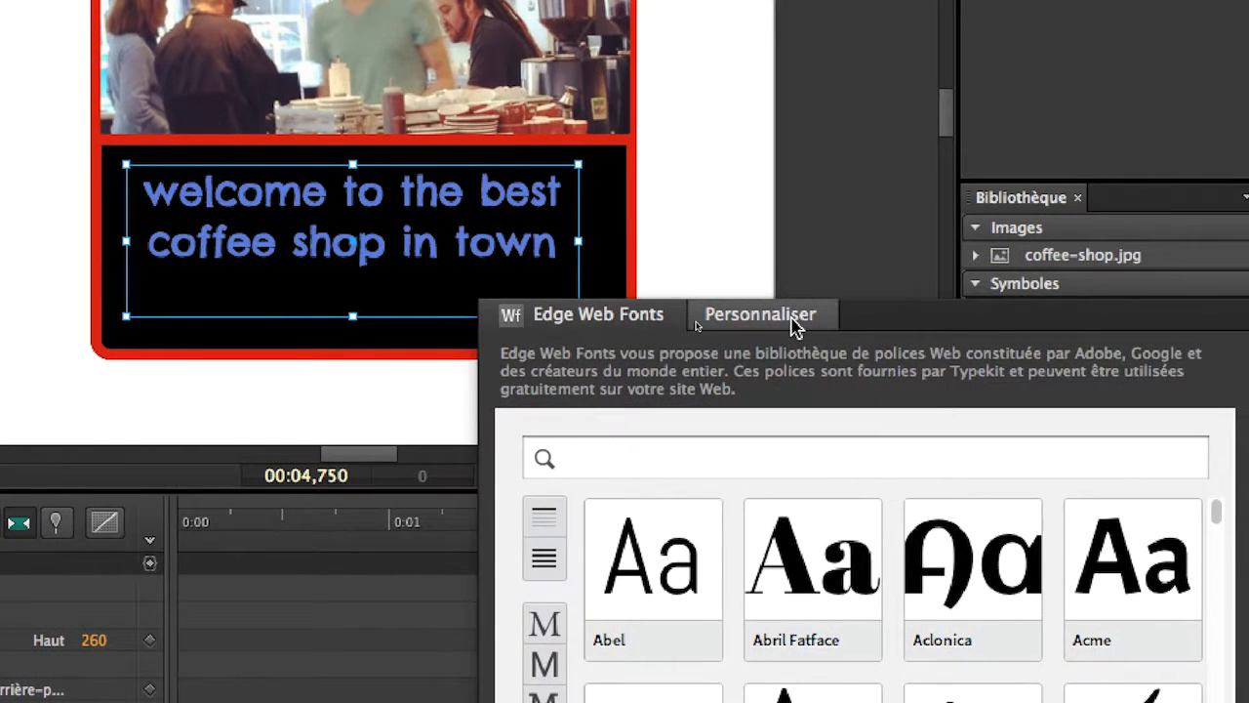
{"action": "left_click", "coordinate": [795, 327]}
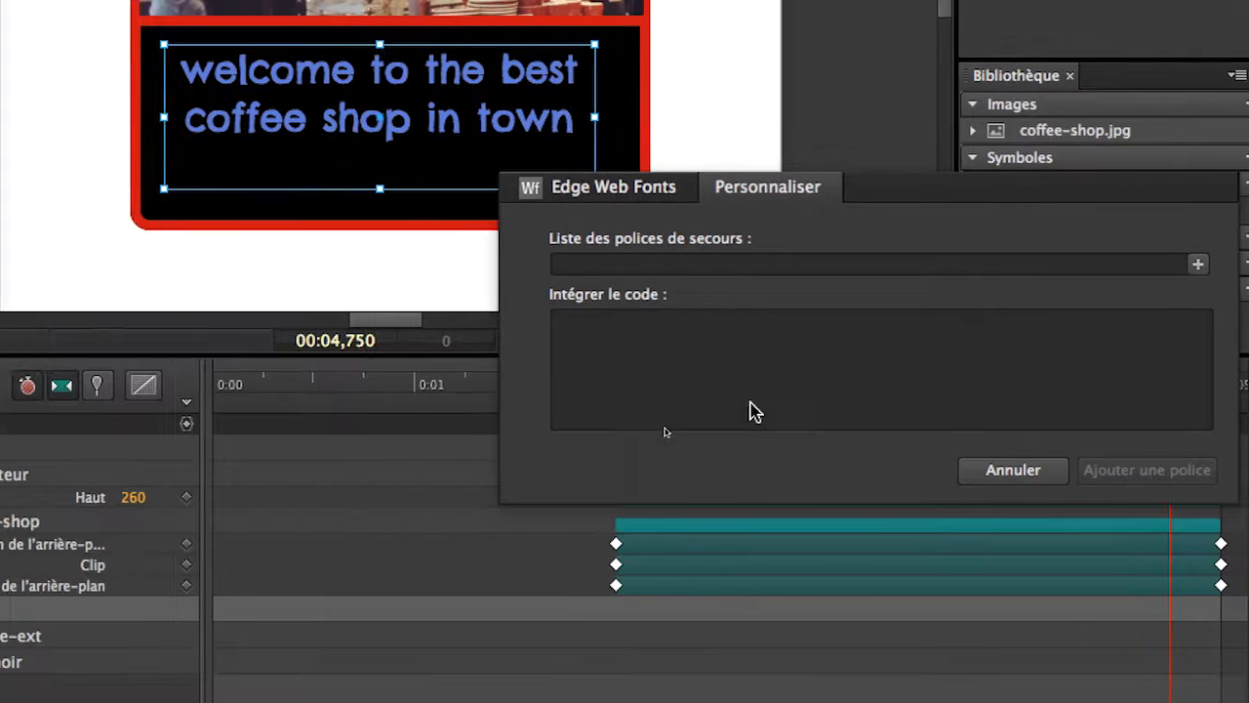
{"action": "left_click", "coordinate": [576, 444]}
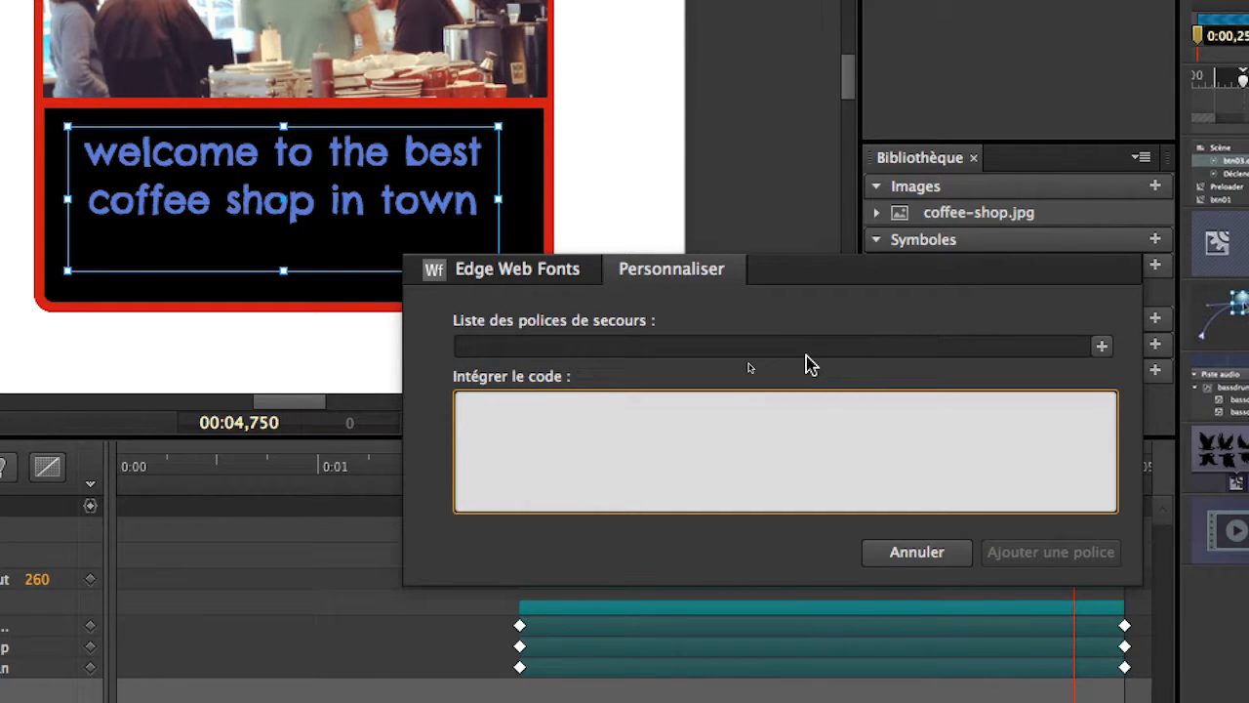
{"action": "left_click", "coordinate": [808, 347]}
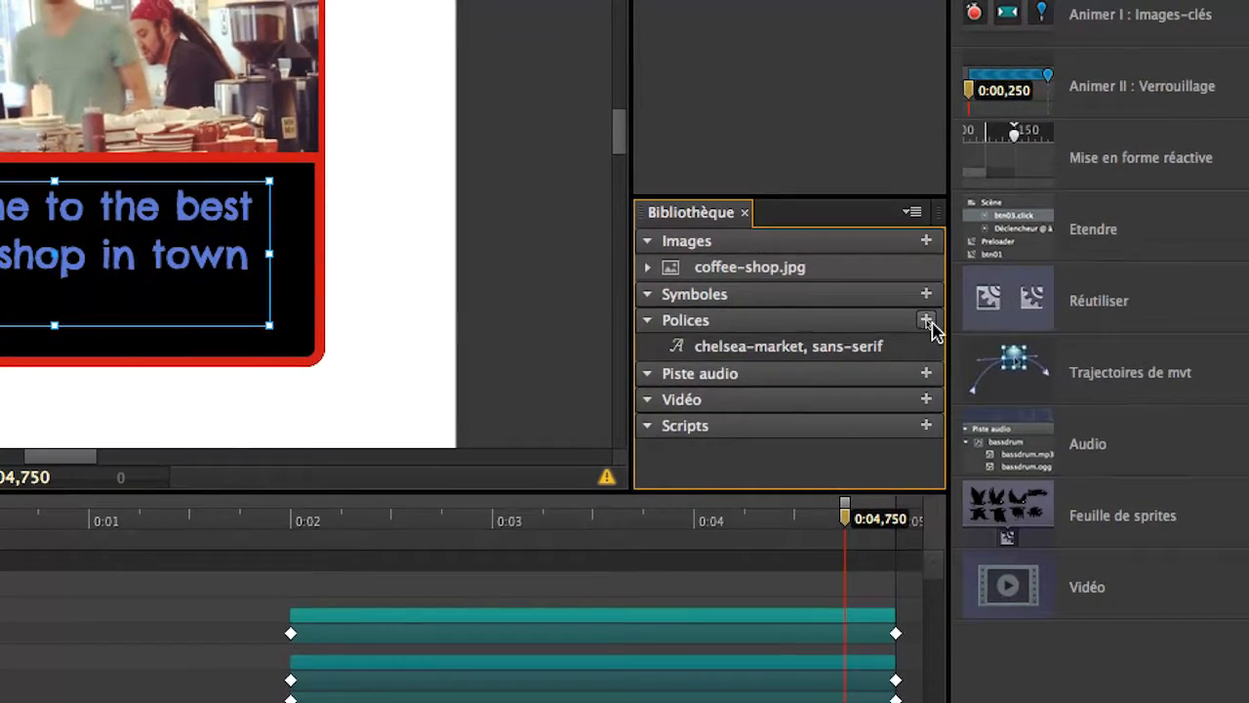
Reopen the custom web font form to view the embed code field, then return to the Edge Web Fonts catalogue.
{"action": "left_click", "coordinate": [1052, 423]}
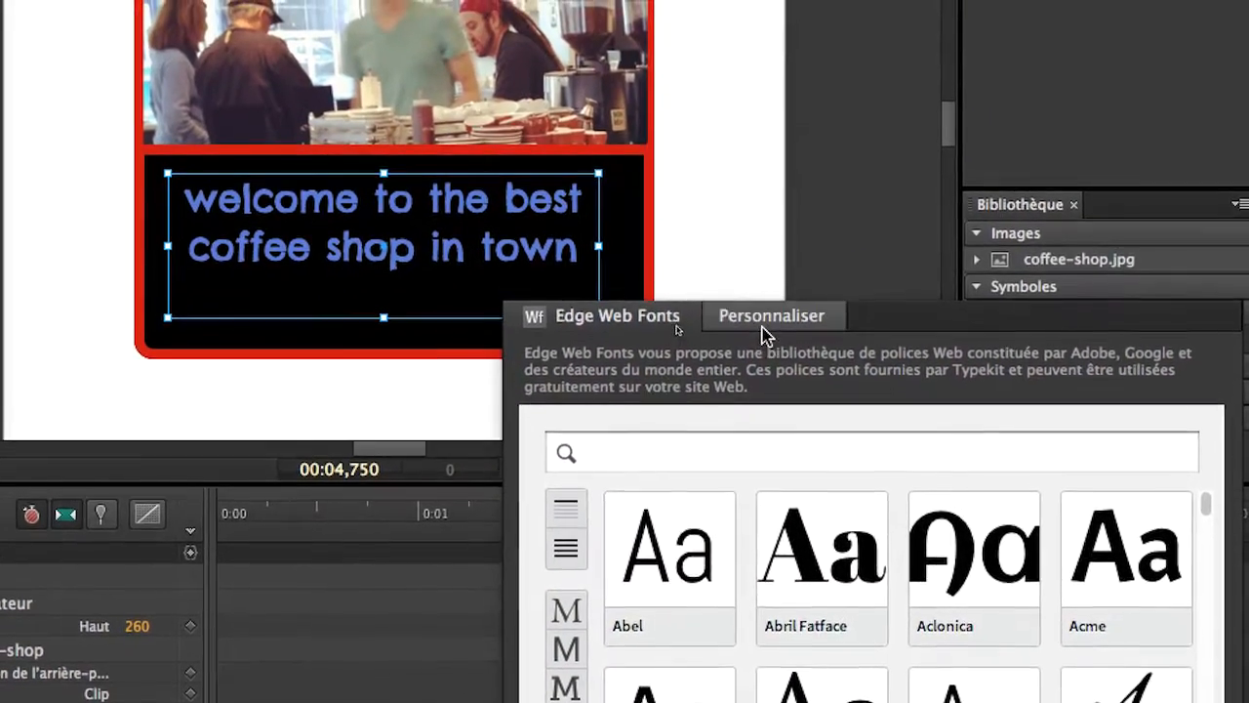
{"action": "left_click", "coordinate": [759, 135]}
{"action": "left_click", "coordinate": [747, 438]}
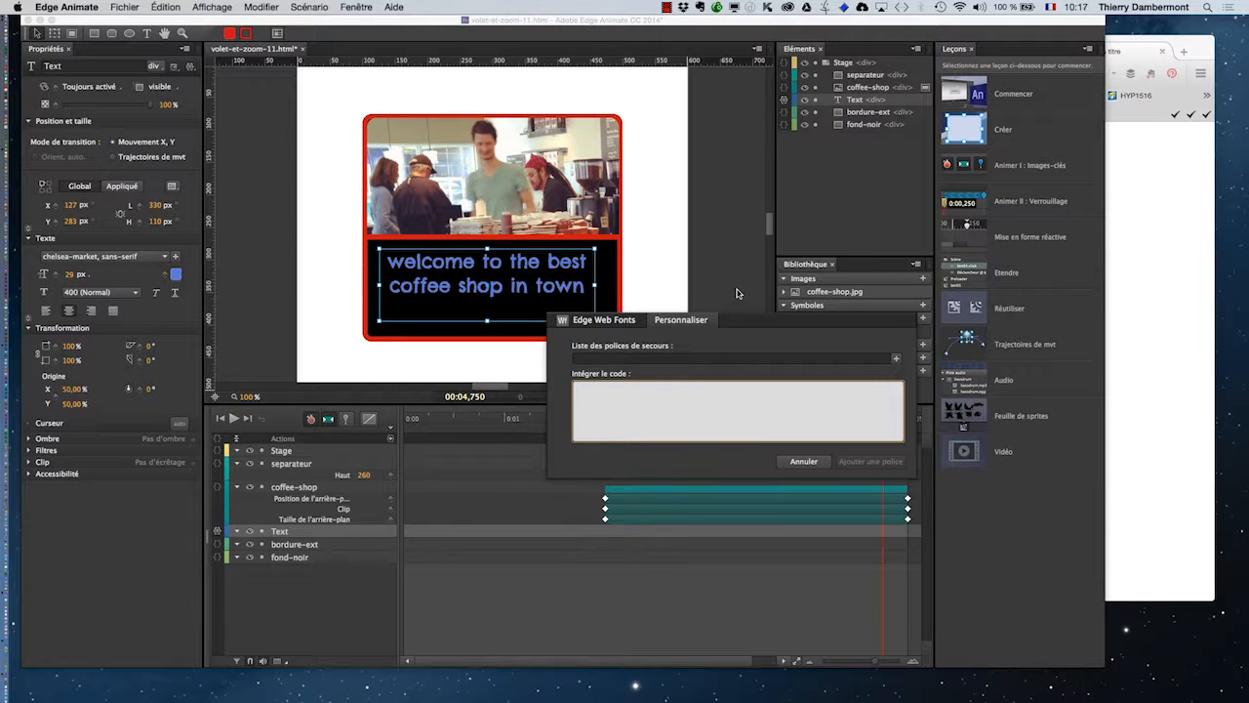
{"action": "left_click", "coordinate": [634, 322]}
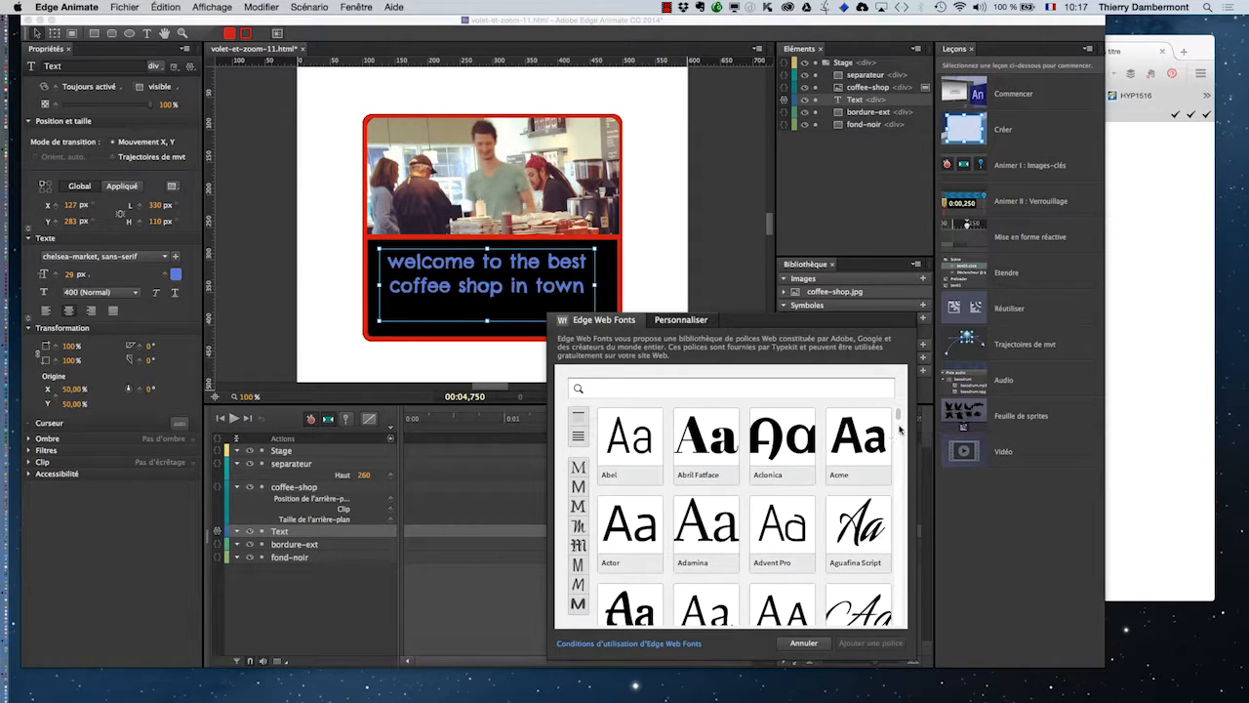
{"action": "left_click_drag", "start_coordinate": [899, 418], "coordinate": [885, 314]}
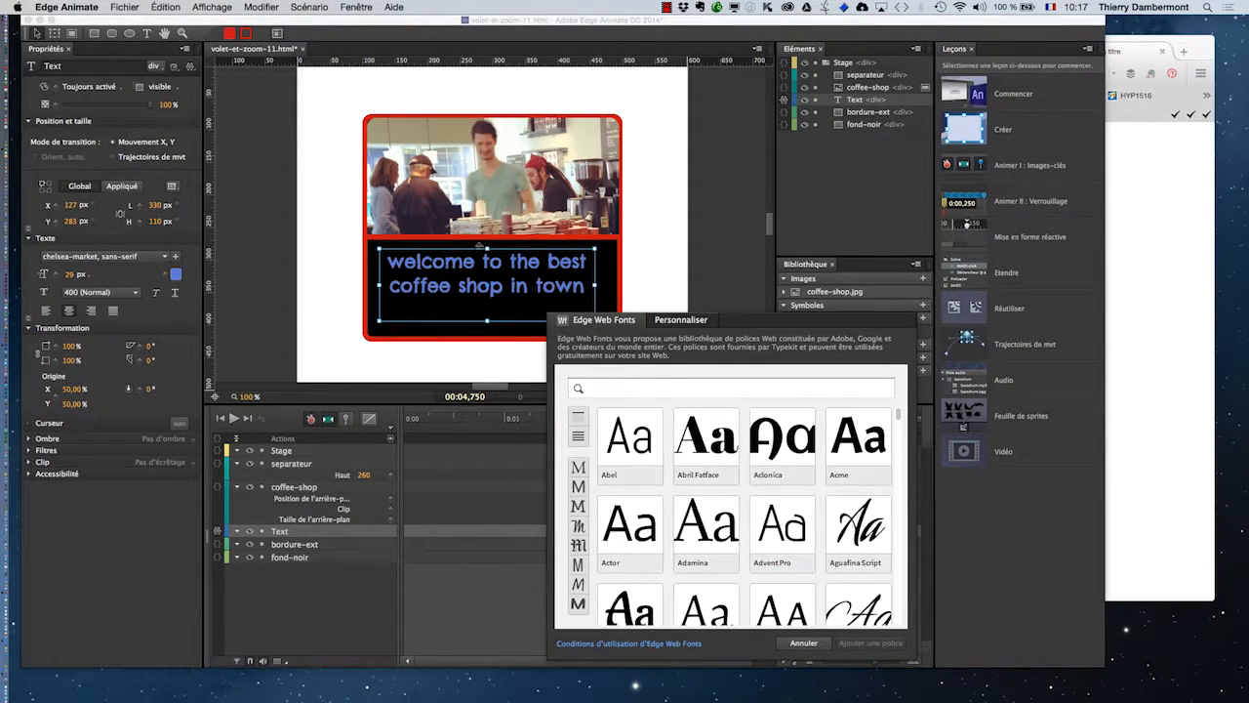